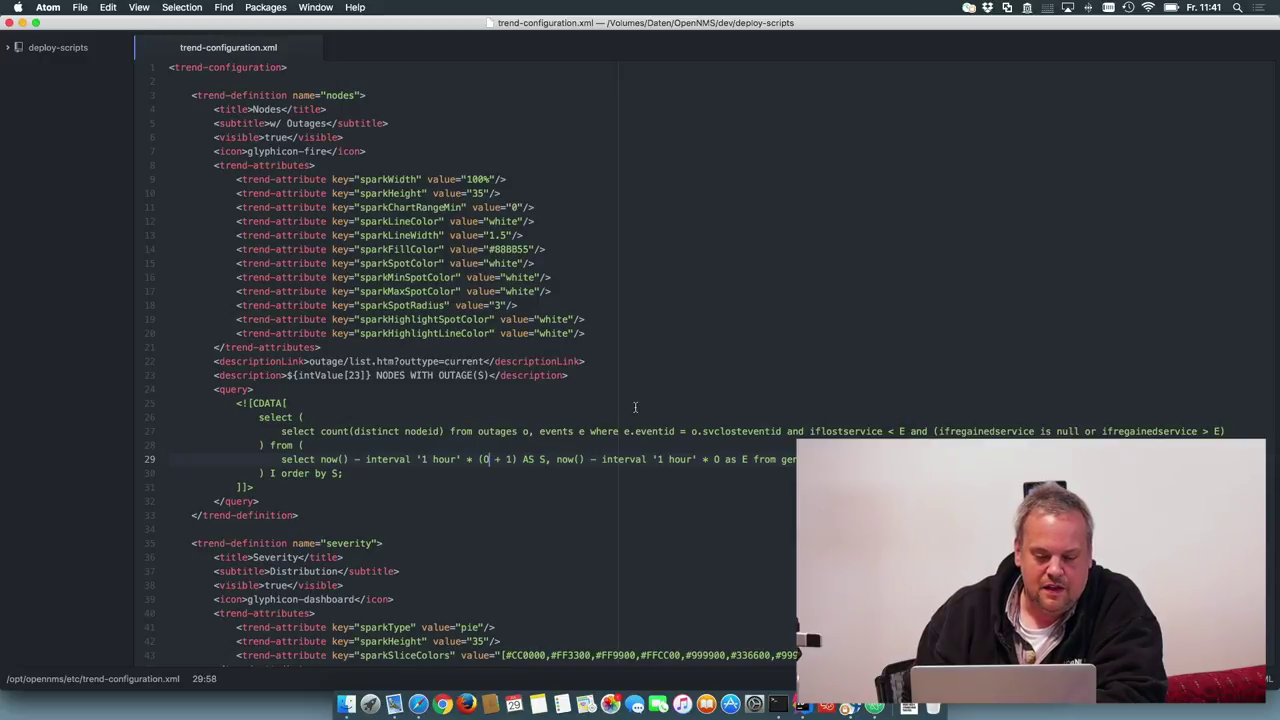
View the Trend boxes in Safari, return to Atom and examine the nodes definition's title, visible flag, icon and spark attributes
left_click(419, 705)
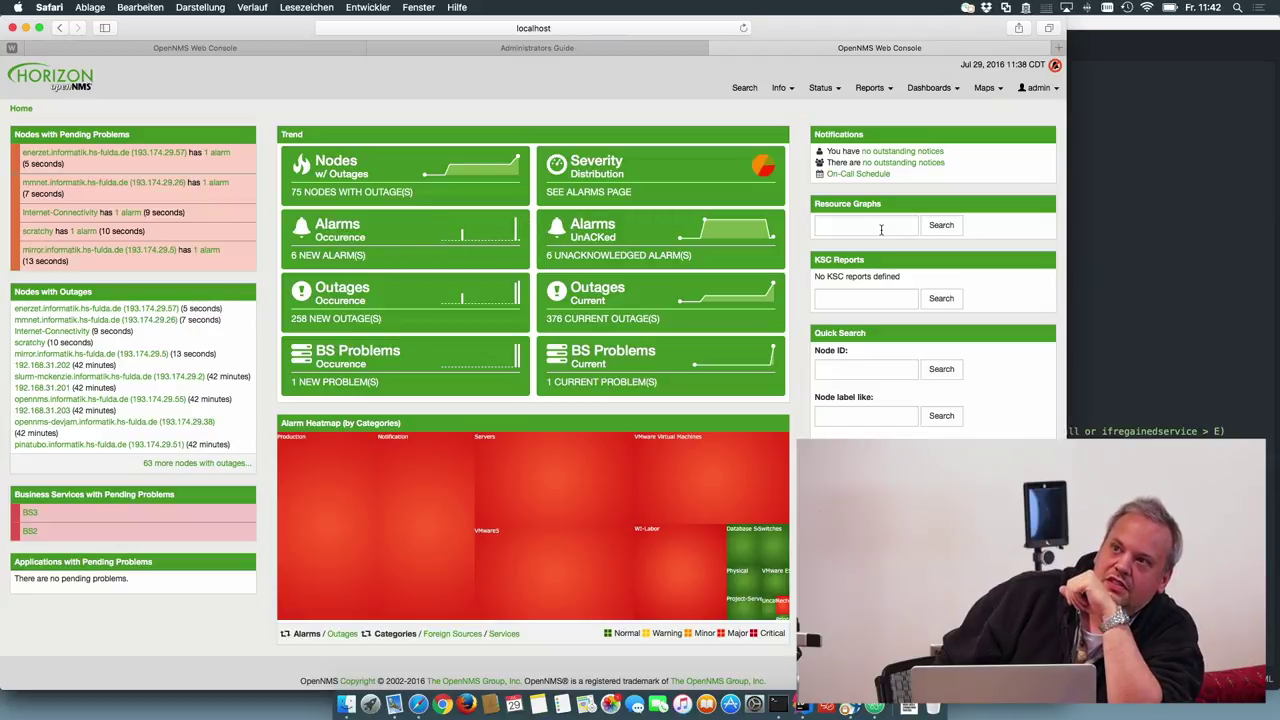
left_click(1160, 270)
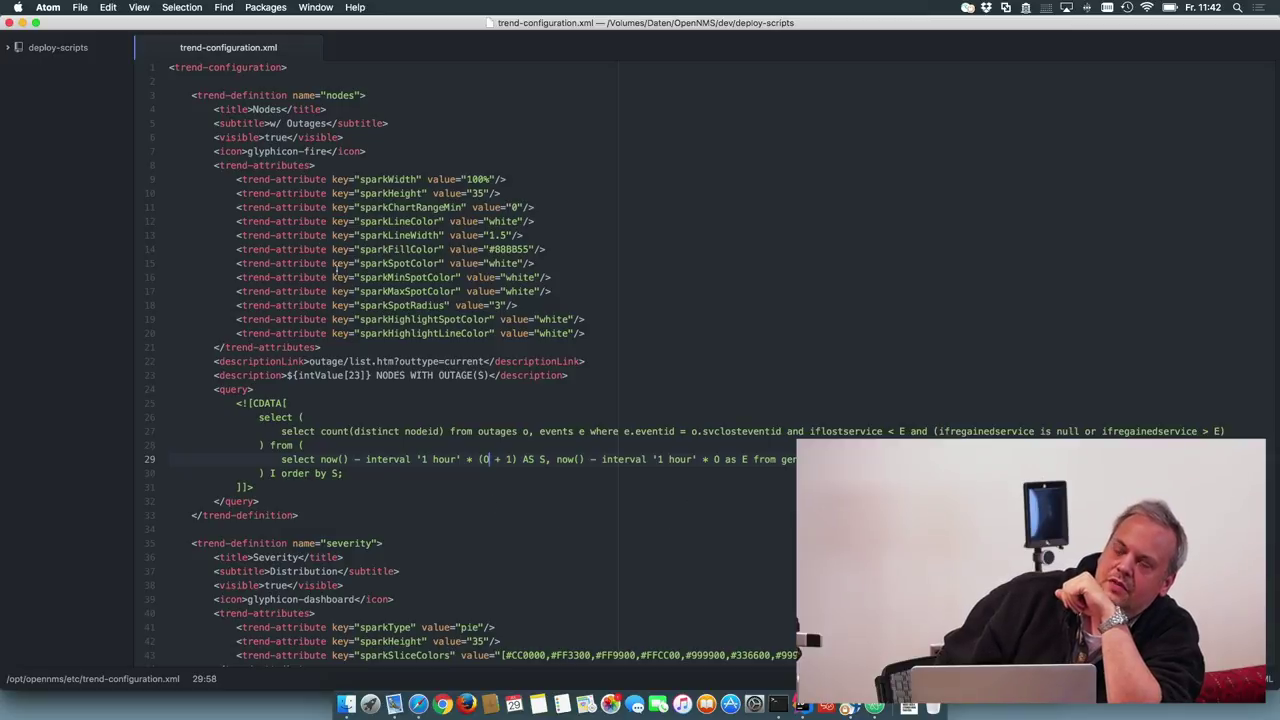
left_click(254, 109)
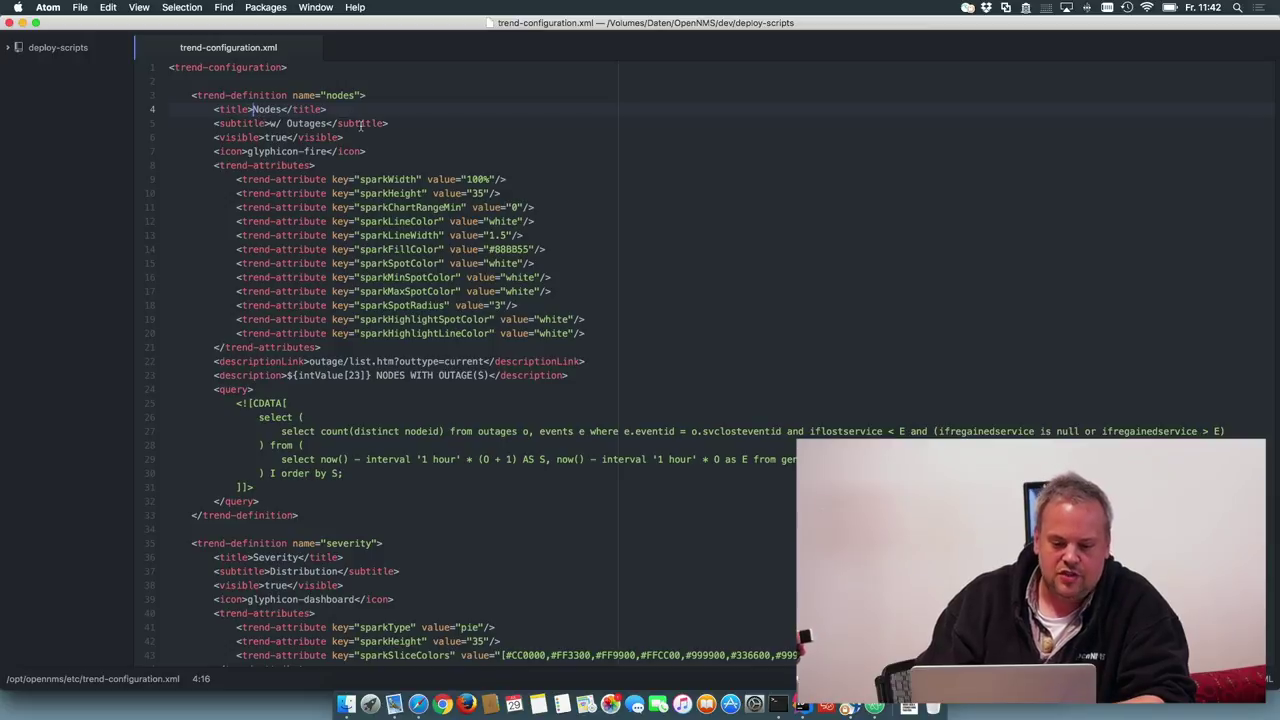
double_click(284, 138)
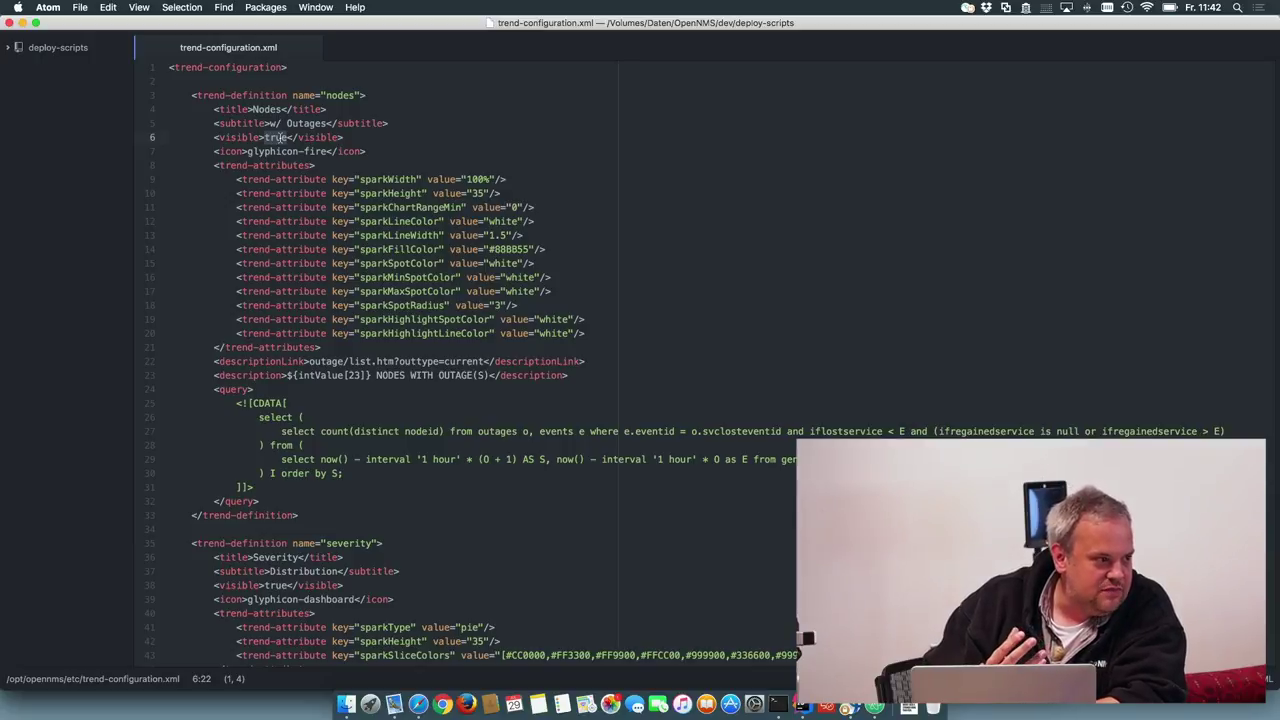
double_click(272, 151)
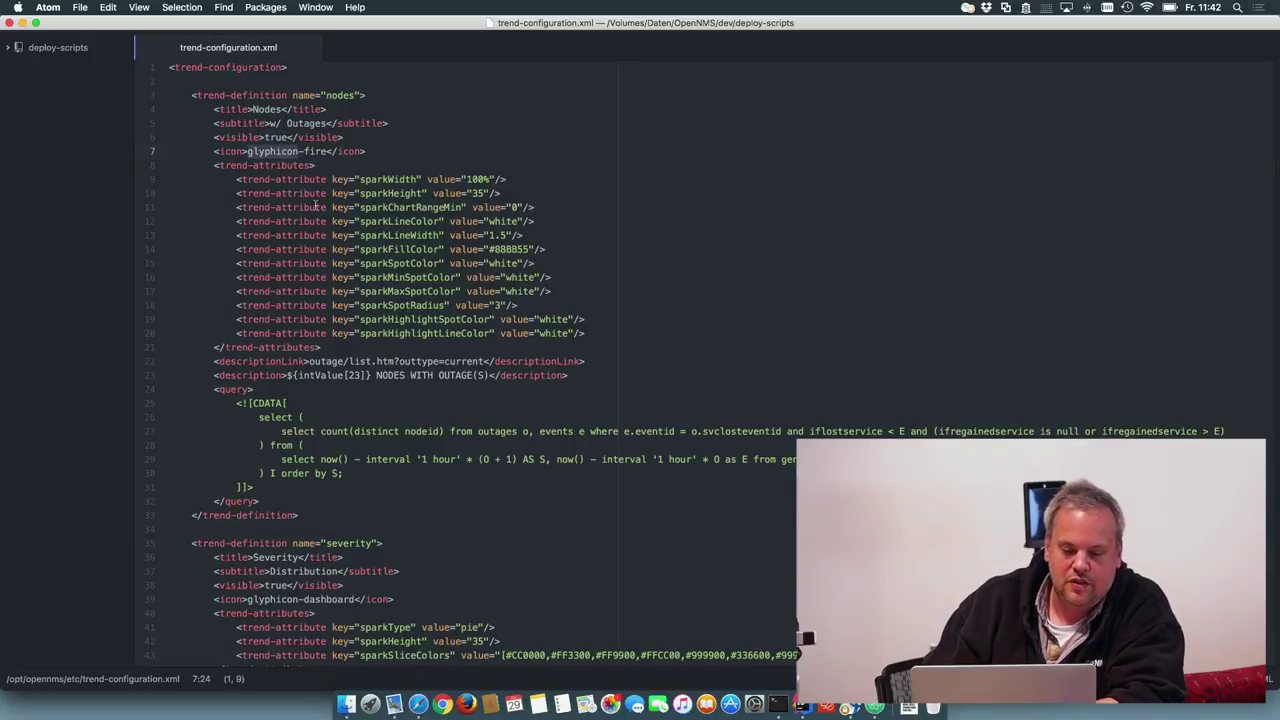
left_click(338, 179)
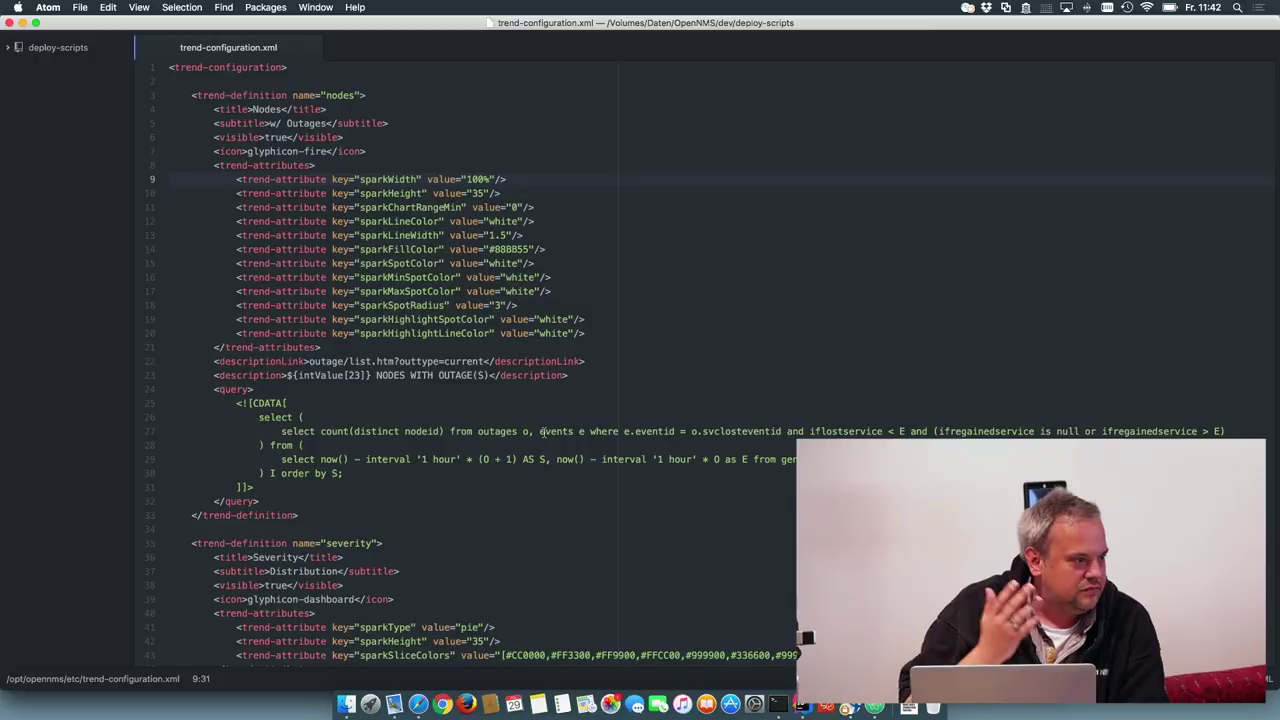
Examine the description link of the nodes trend definition and highlight its whole CDATA SQL query
left_click(314, 362)
key("Left")
key("Left")
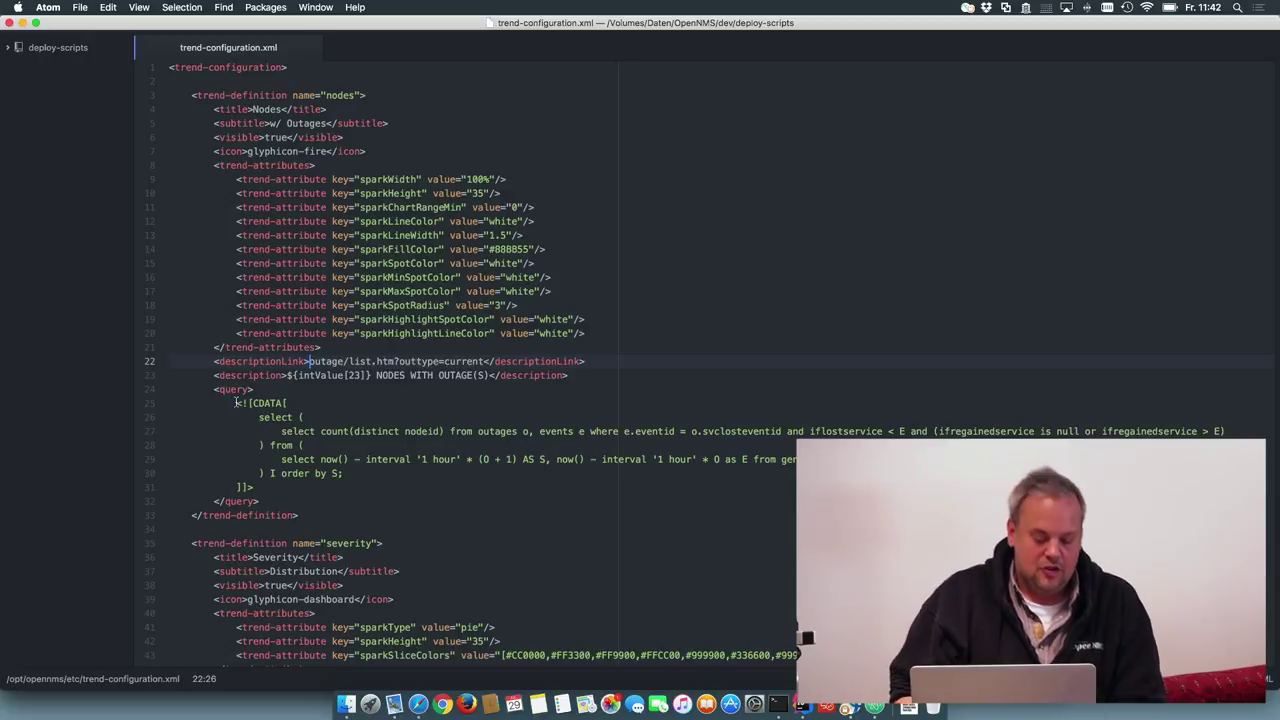
left_click_drag(237, 402, 303, 483)
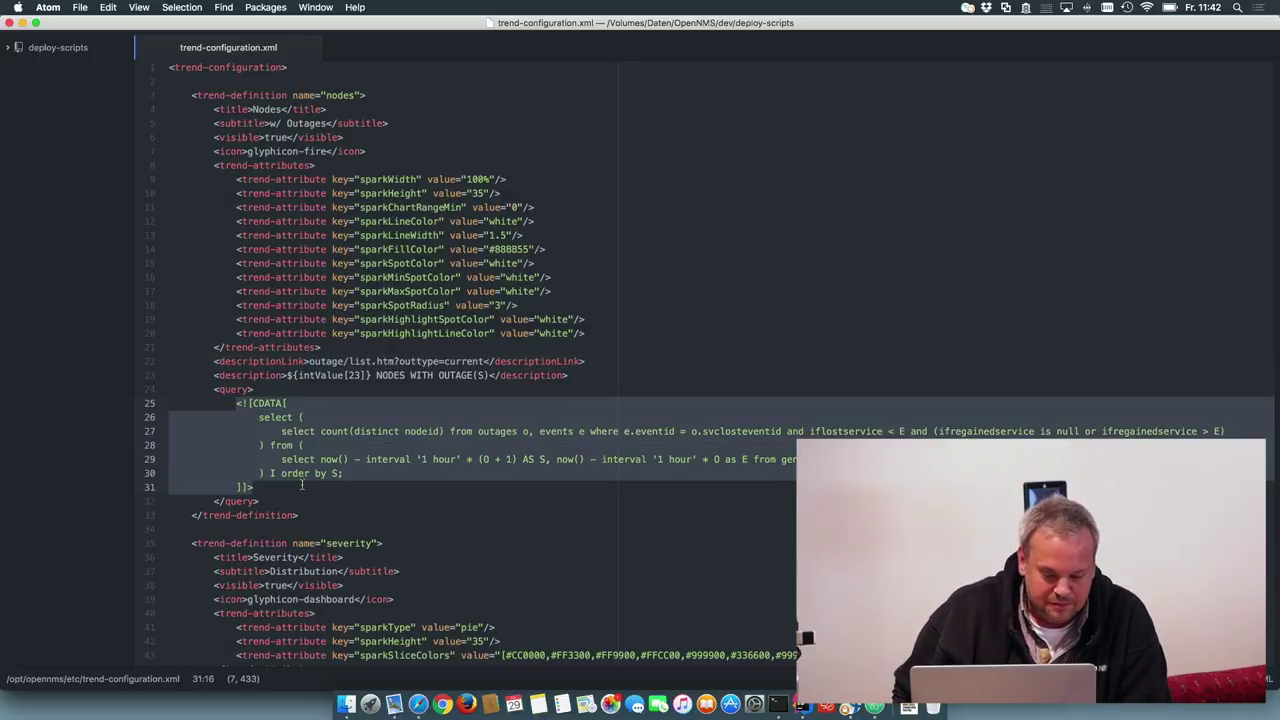
Switch to Safari and inspect the Nodes, Severity, Alarms and Outages trend charts on the OpenNMS home page
left_click(416, 705)
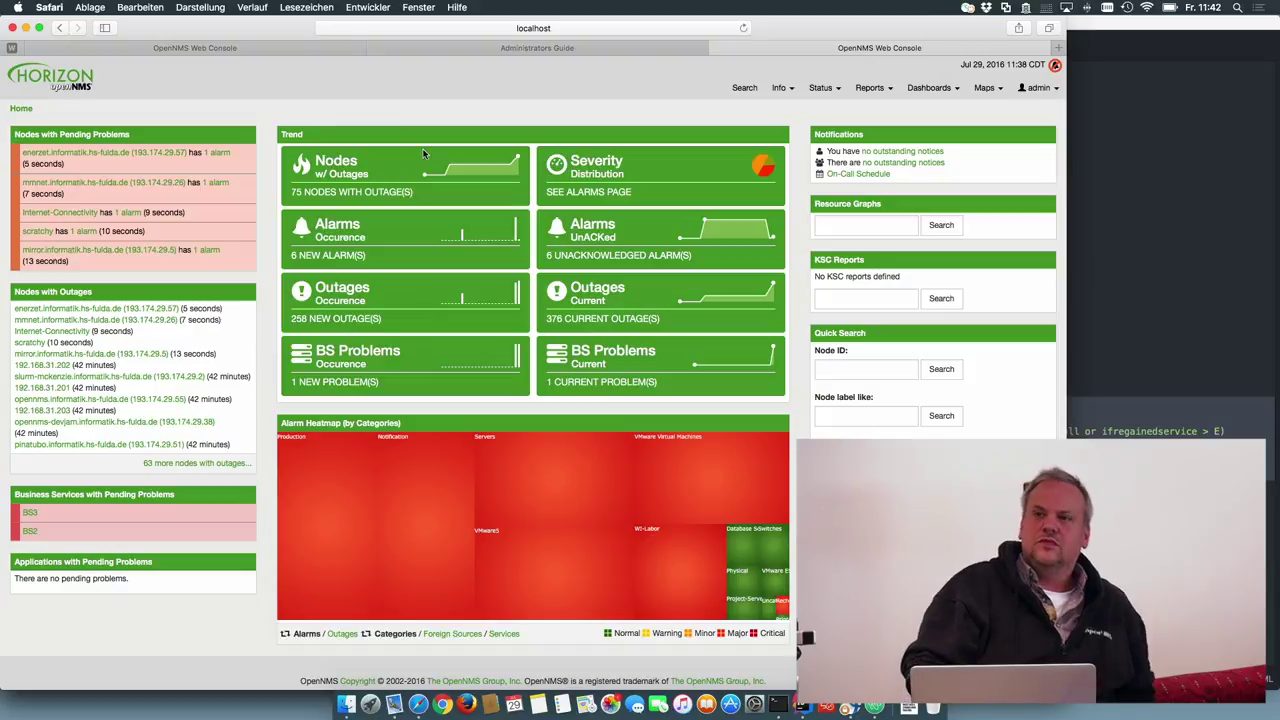
mouse_move(433, 172)
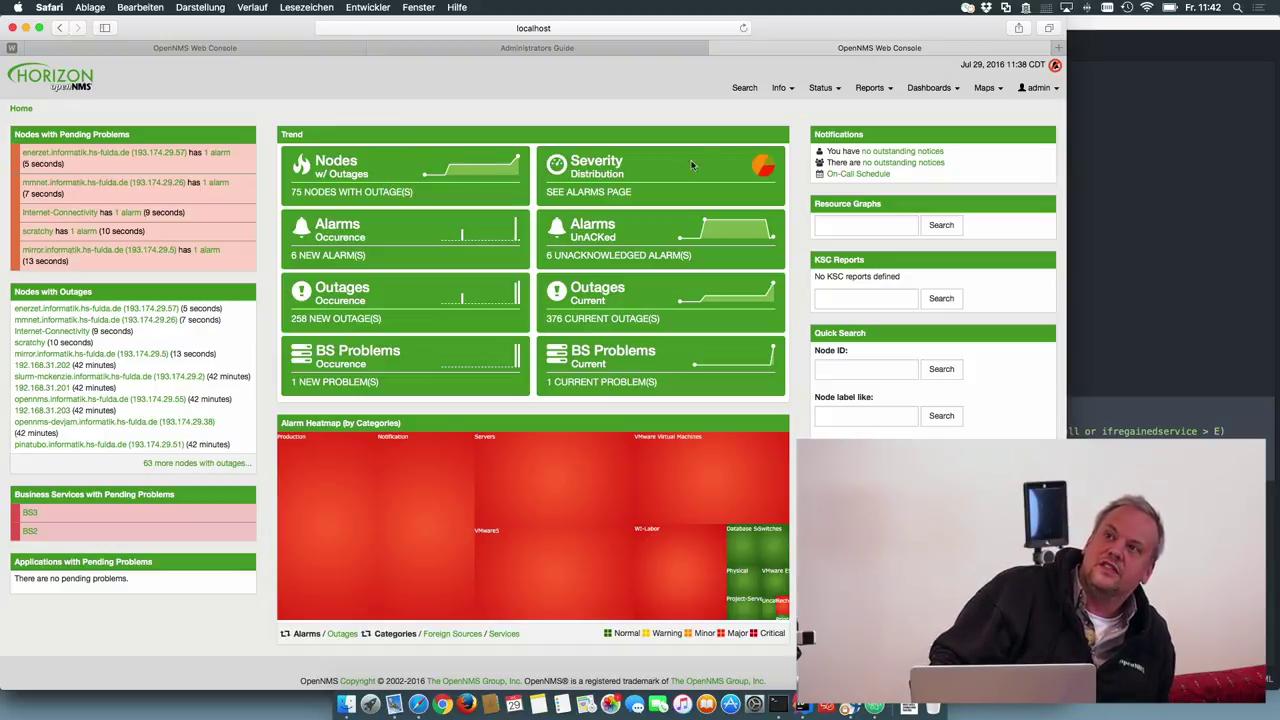
mouse_move(765, 166)
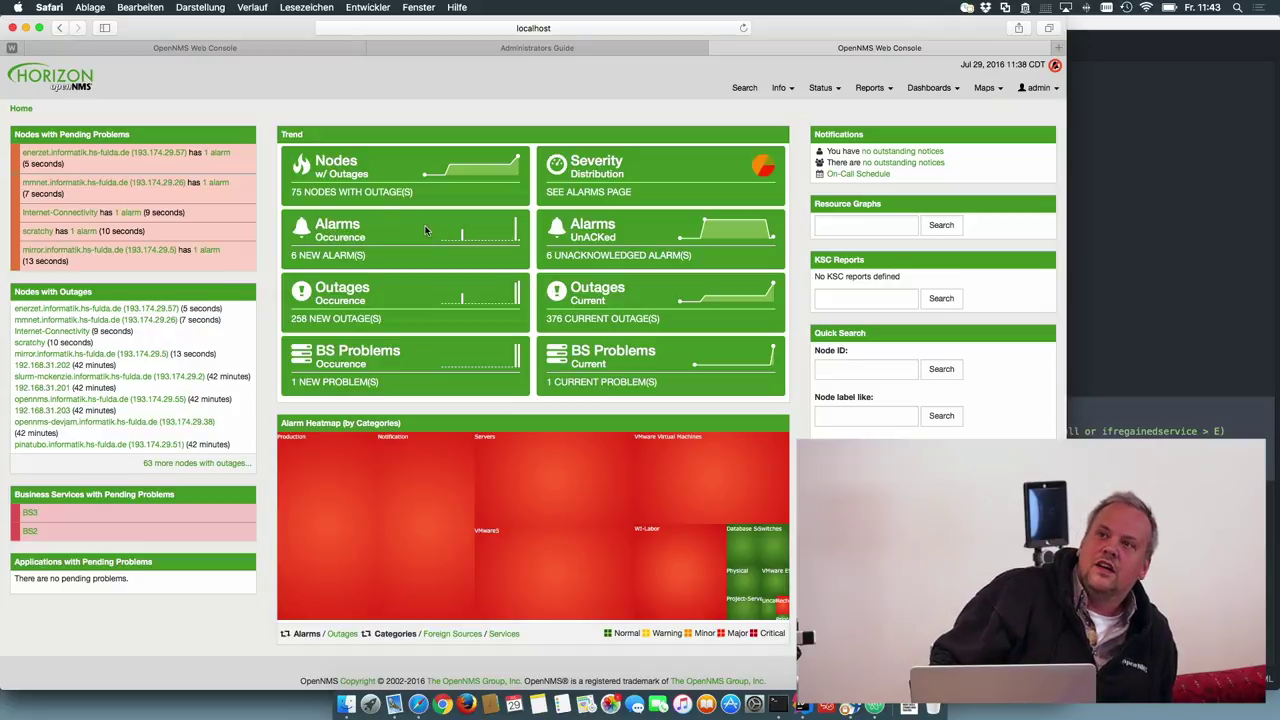
mouse_move(457, 231)
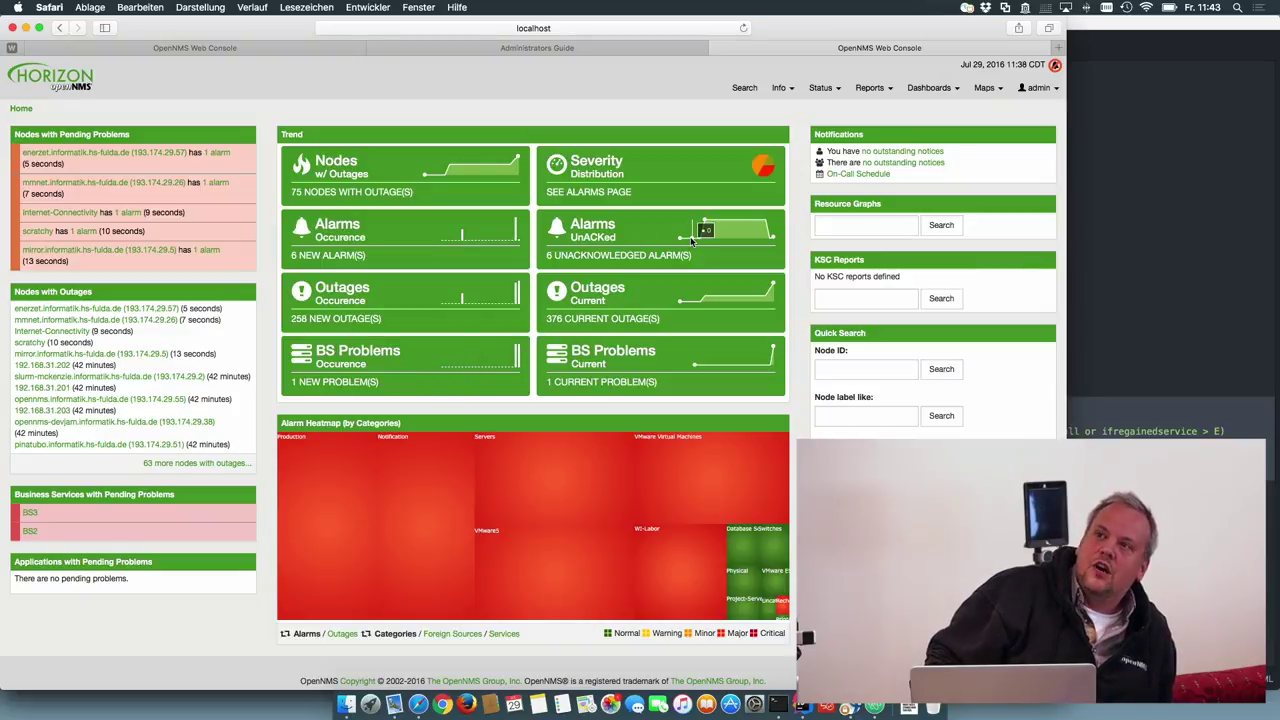
mouse_move(692, 305)
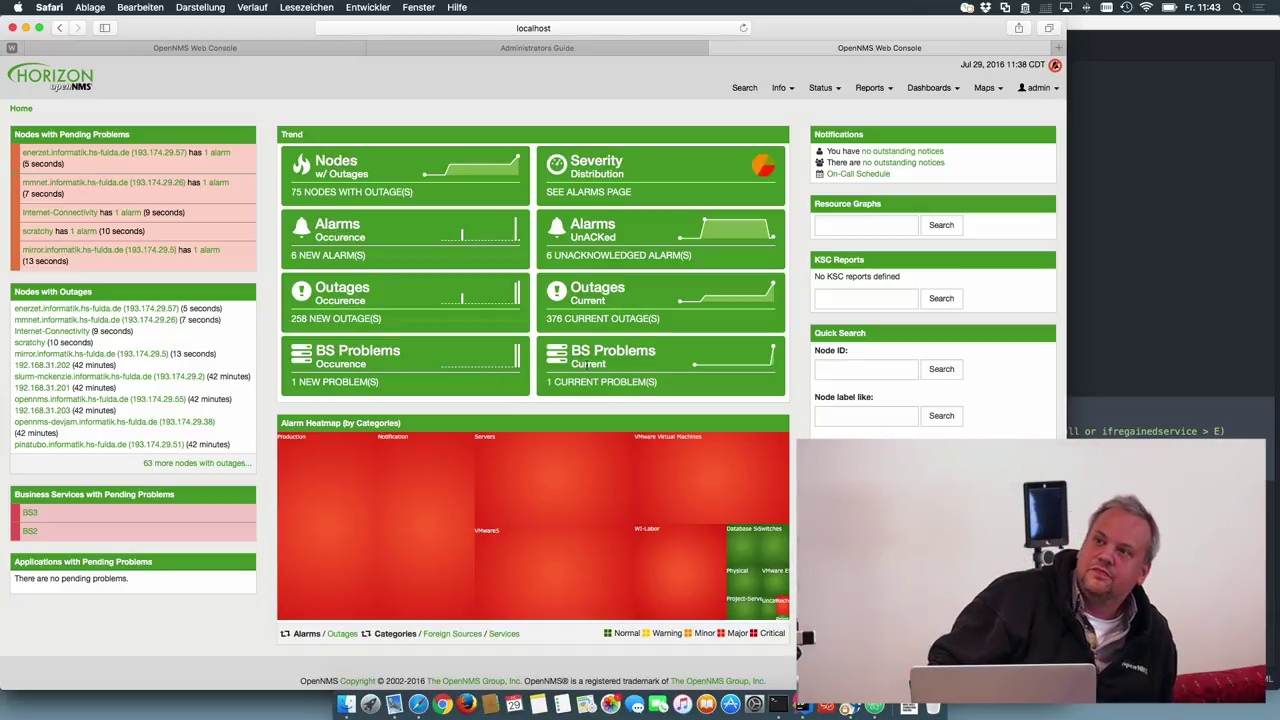
Refresh the home page, open the standalone Trend status page to view all charts, and return to the home page
left_click(656, 240)
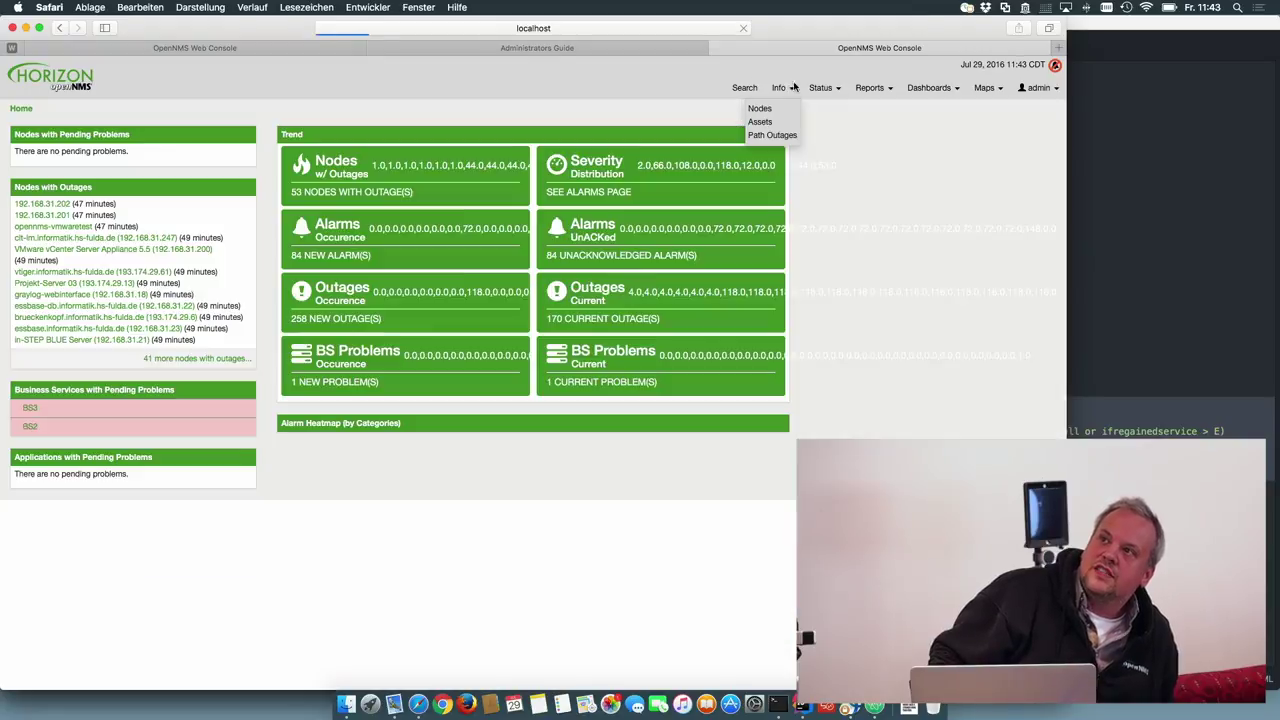
mouse_move(820, 87)
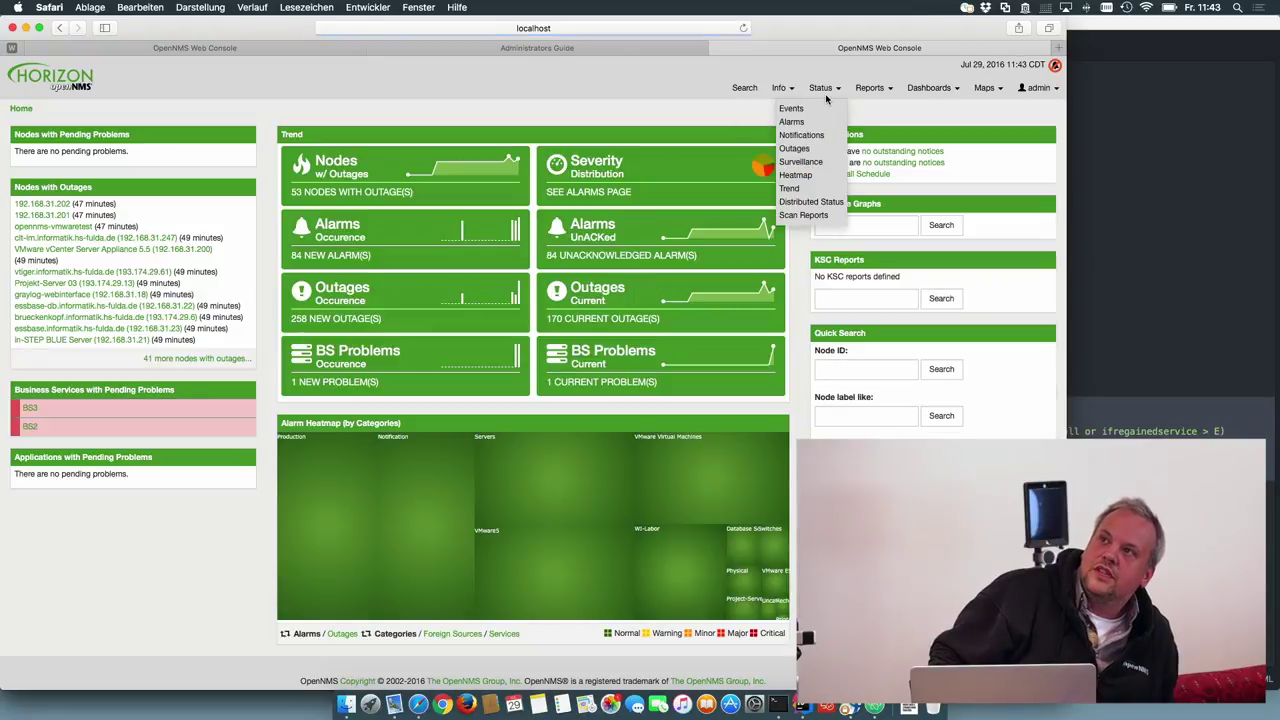
left_click(806, 201)
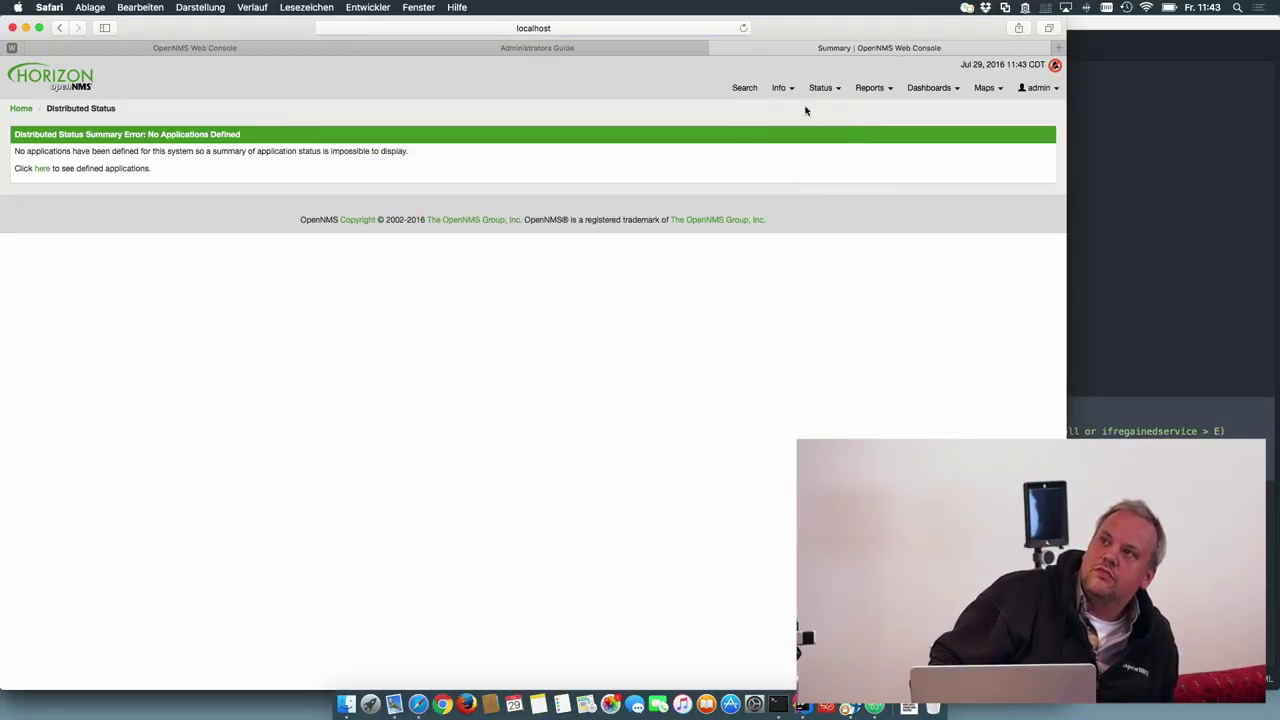
mouse_move(820, 87)
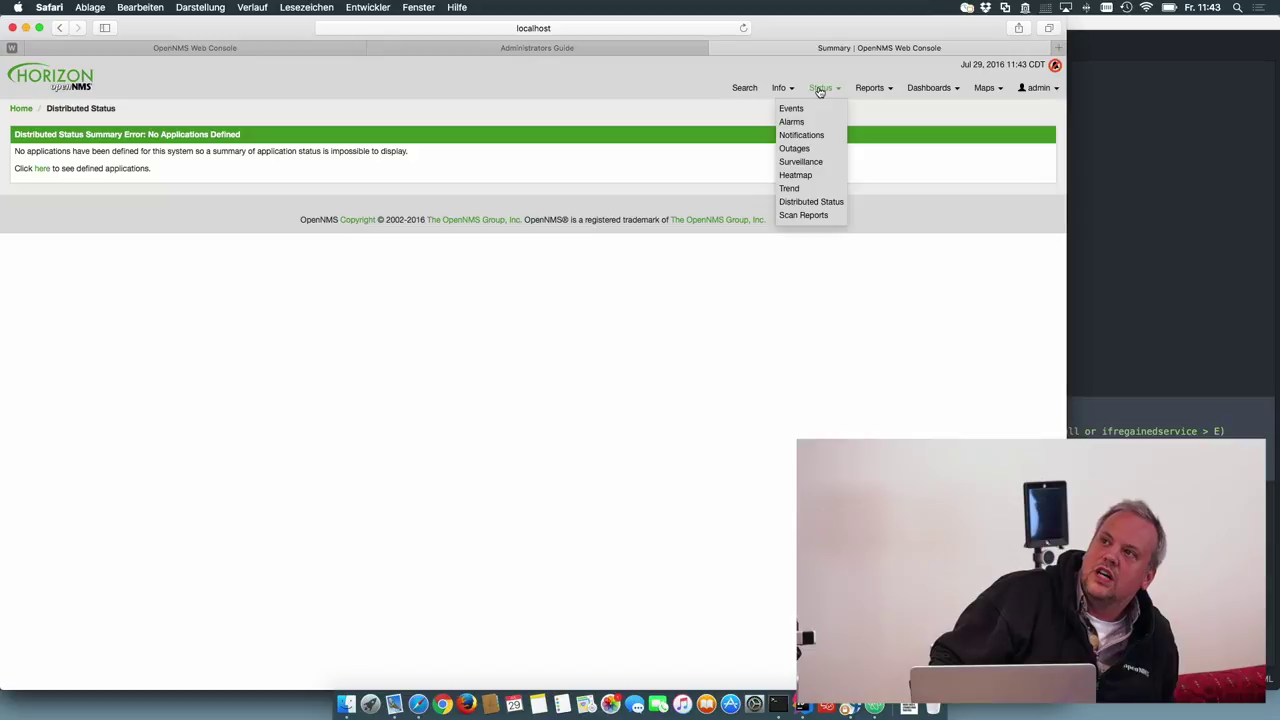
left_click(814, 201)
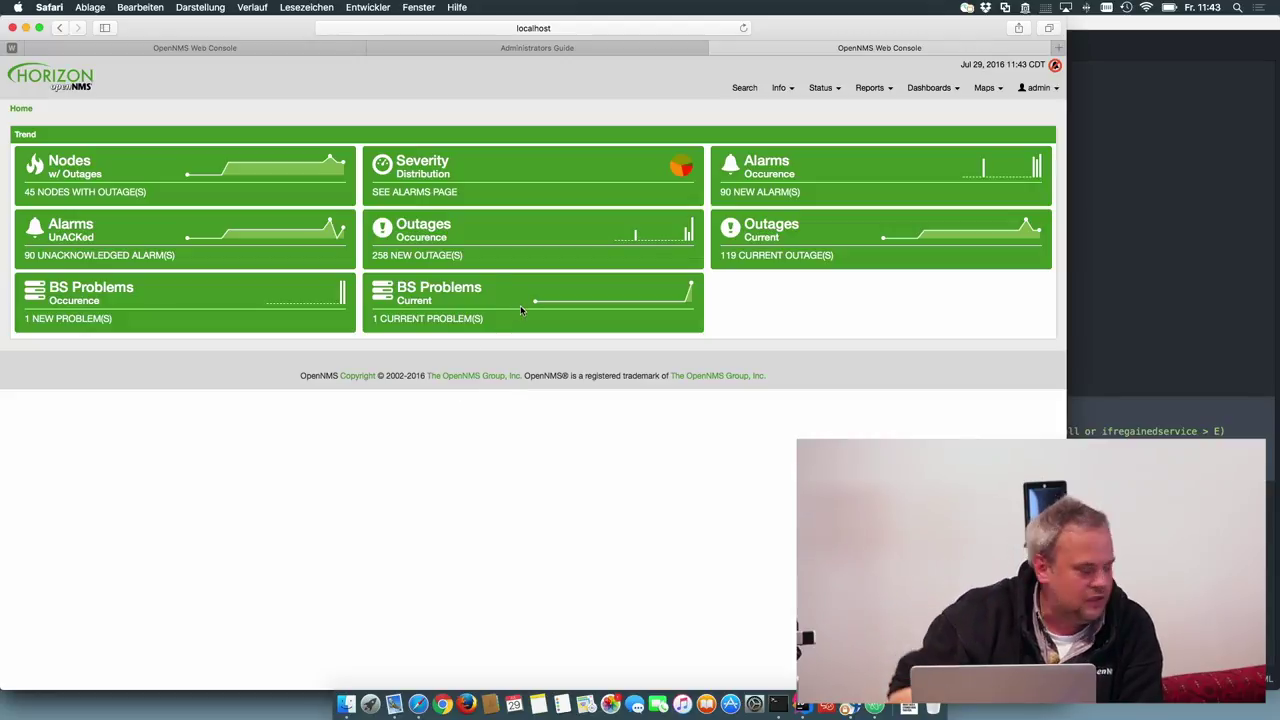
left_click(84, 89)
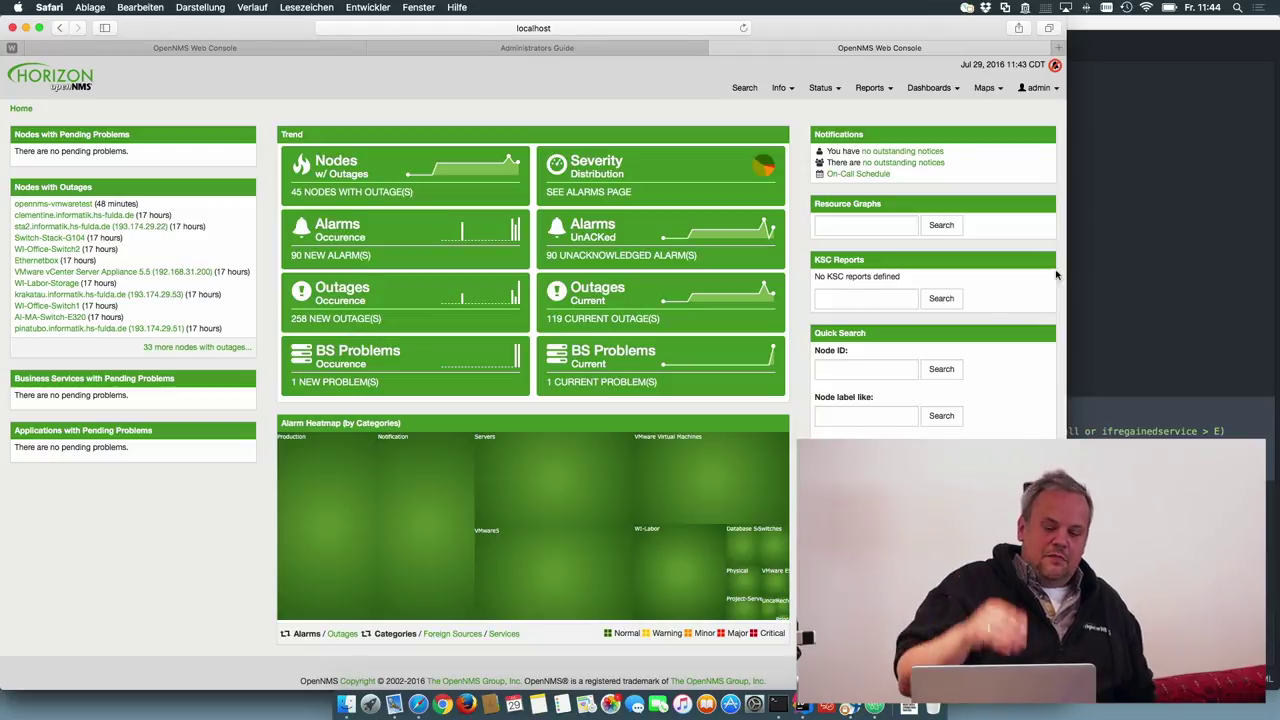
Switch to Atom and highlight the name "nodes" of the first trend definition
left_click(1105, 281)
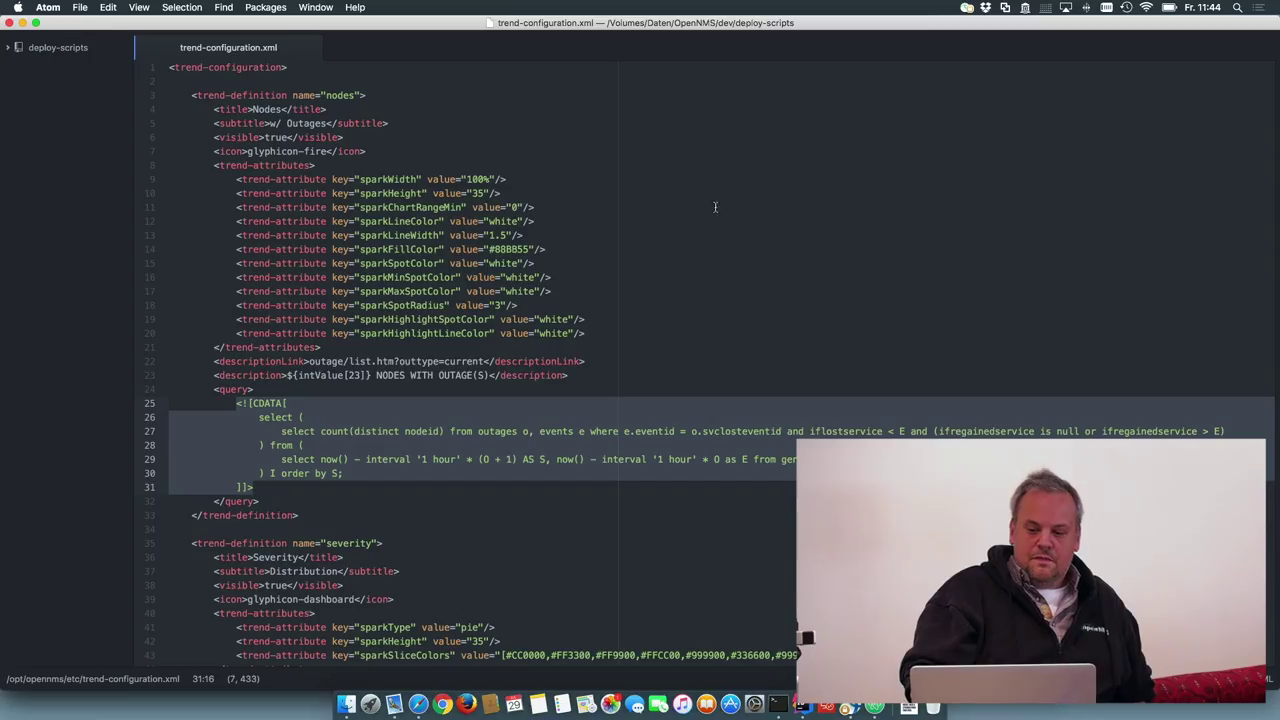
double_click(340, 95)
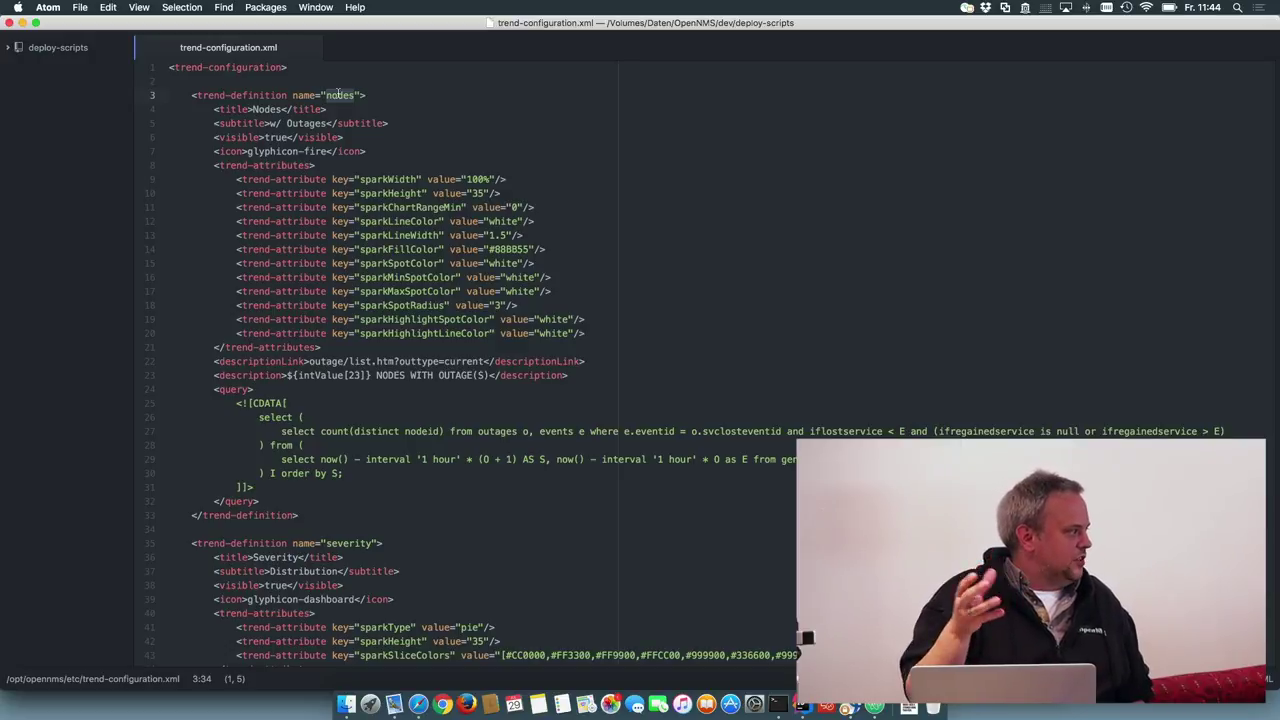
Switch to the Administrators Guide in Safari and review section 2.5 Trend with its chart structure and sample XML definition
left_click(420, 706)
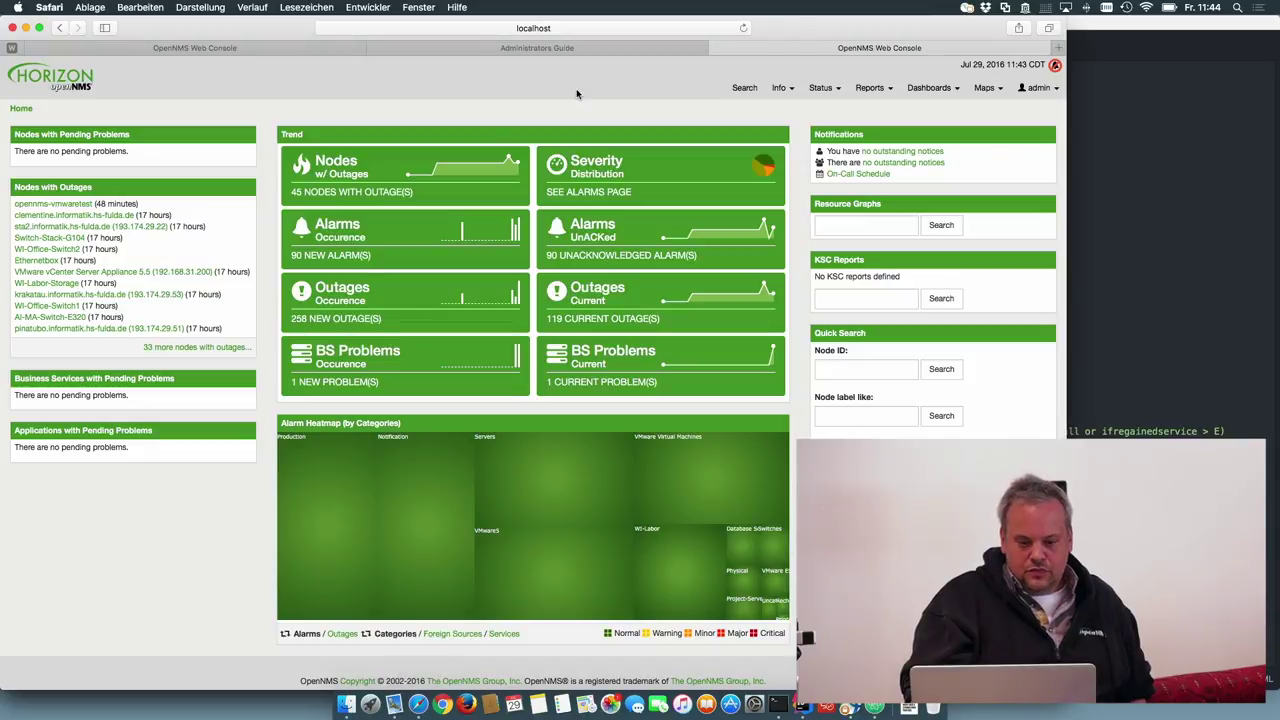
left_click(577, 47)
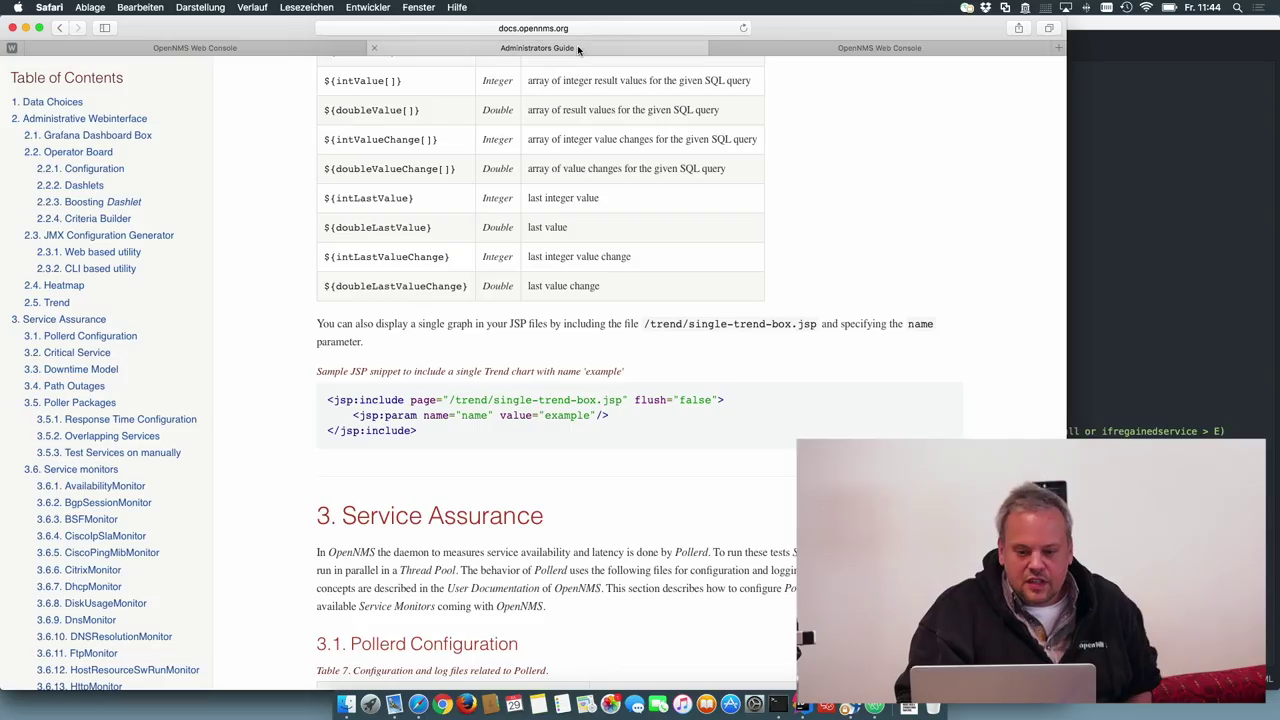
scroll(733, 194, "up", 10)
scroll(733, 194, "up", 10)
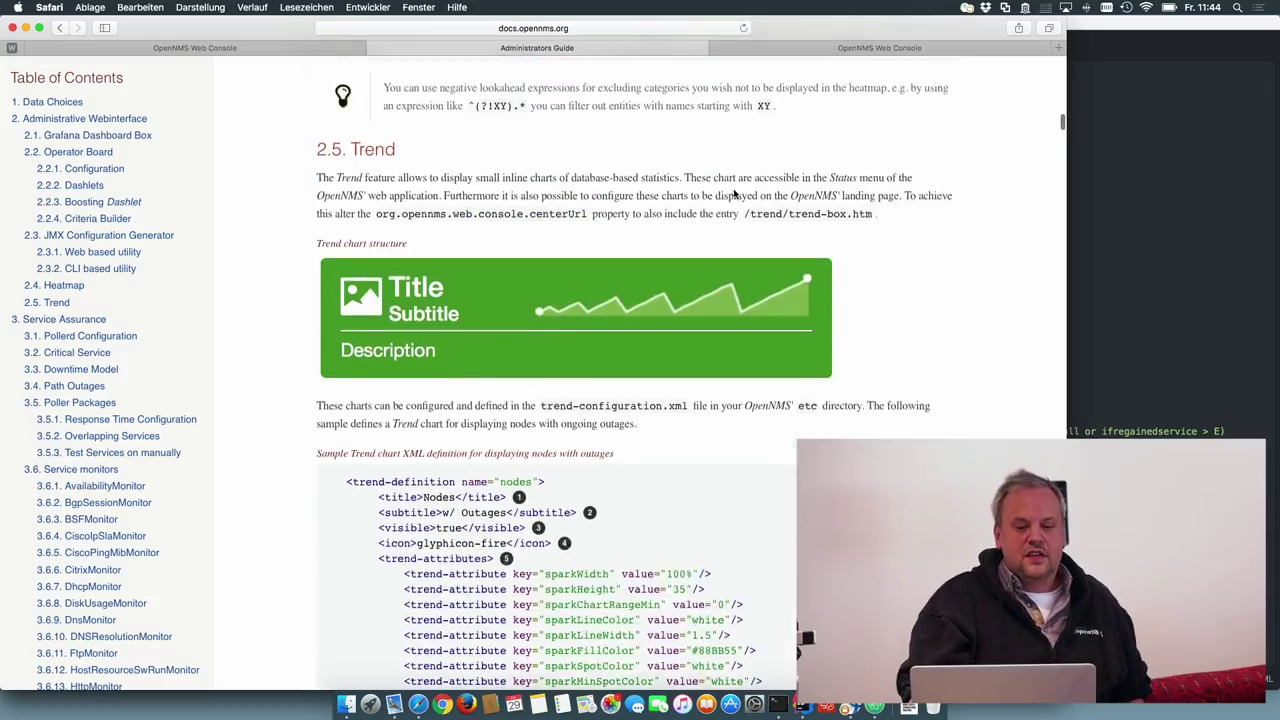
scroll(733, 189, "down", 3)
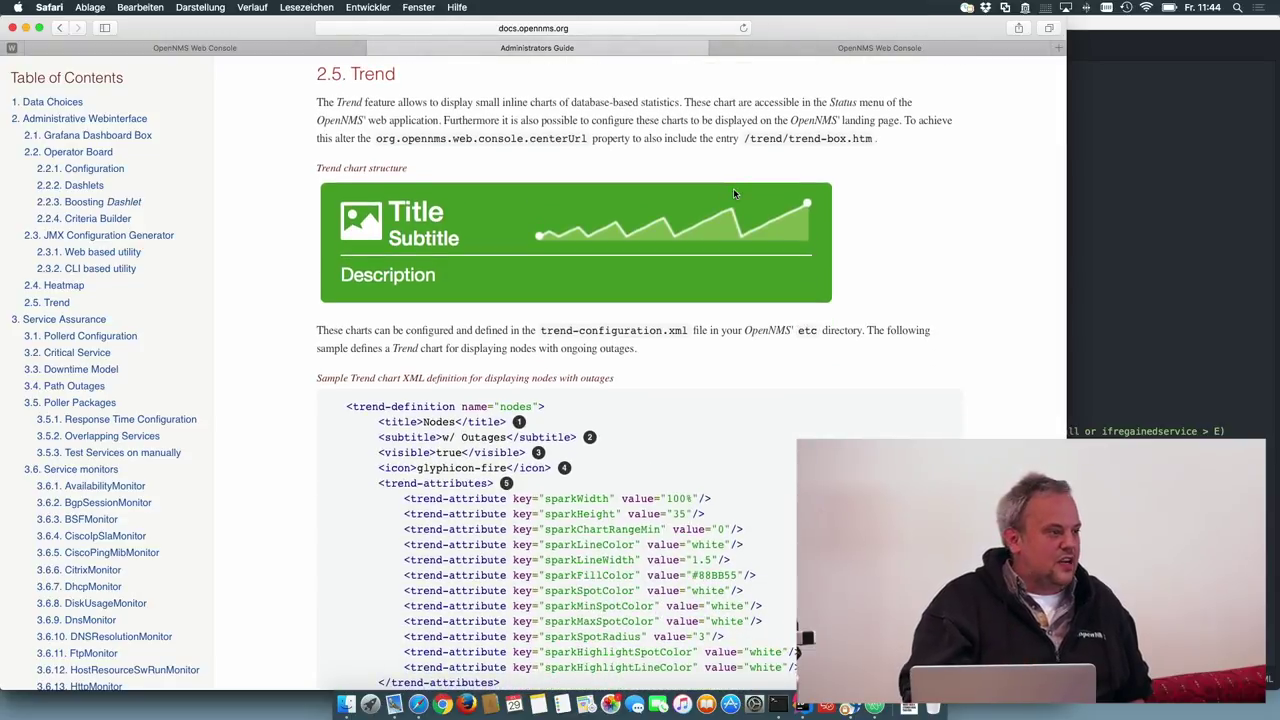
scroll(733, 193, "down", 6)
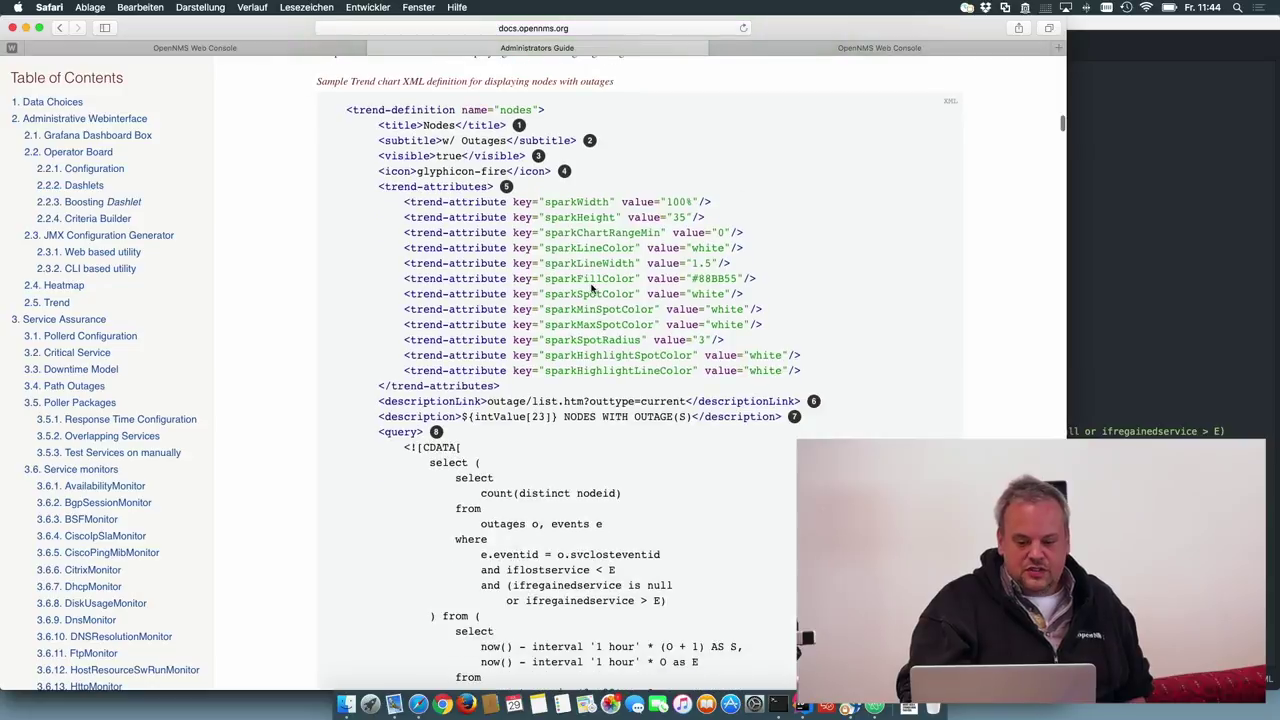
Review the guide's table of variables for title, subtitle and description fields, highlighting ${doubleValue[]}
scroll(567, 402, "down", 15)
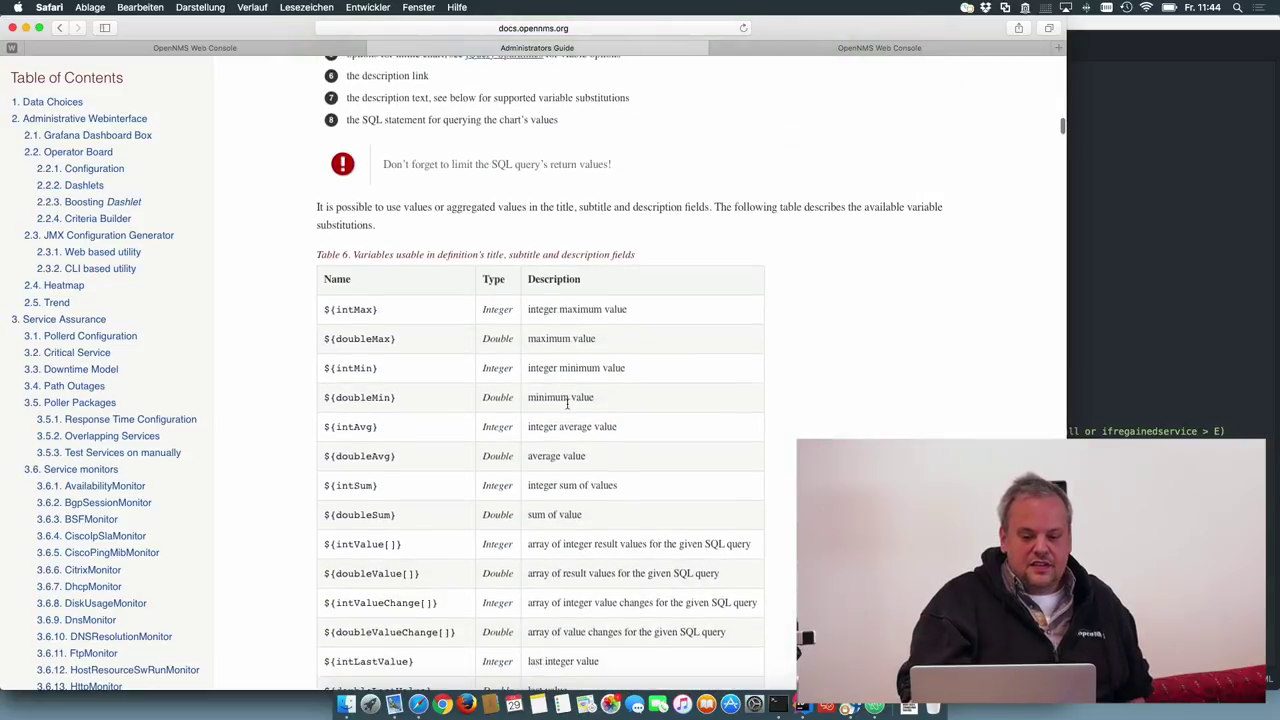
scroll(567, 402, "down", 4)
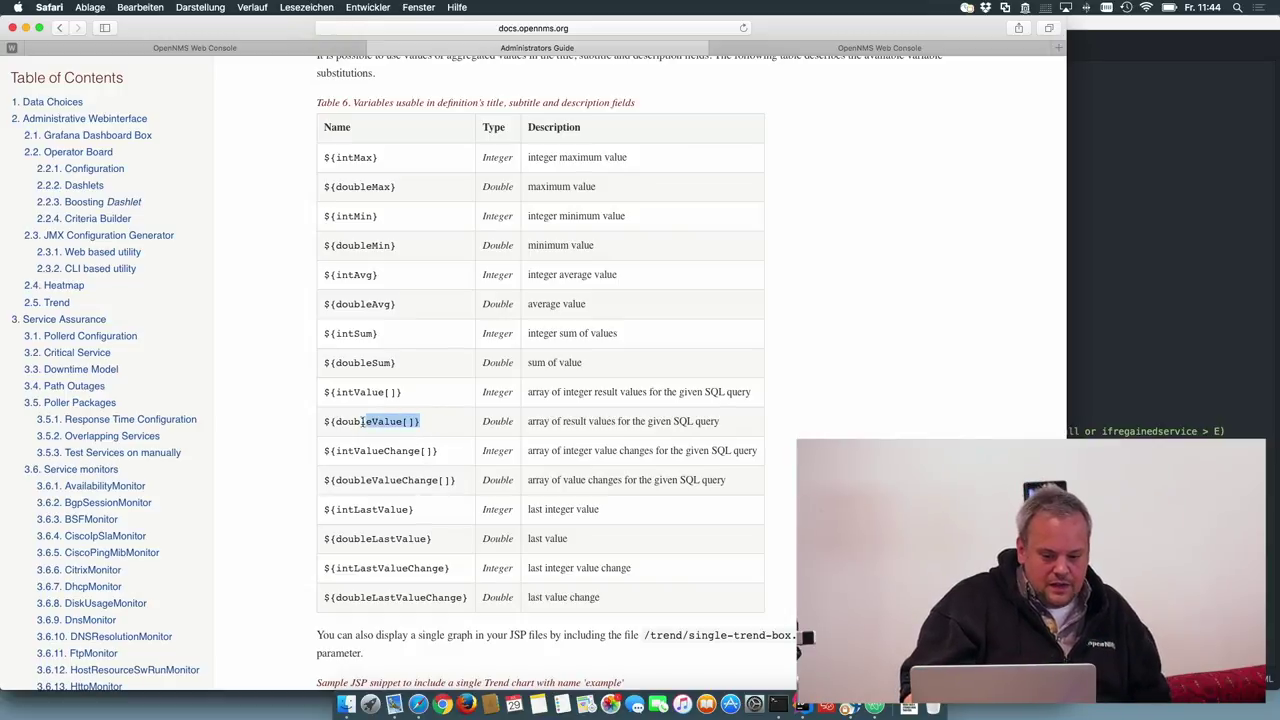
left_click_drag(363, 422, 325, 423)
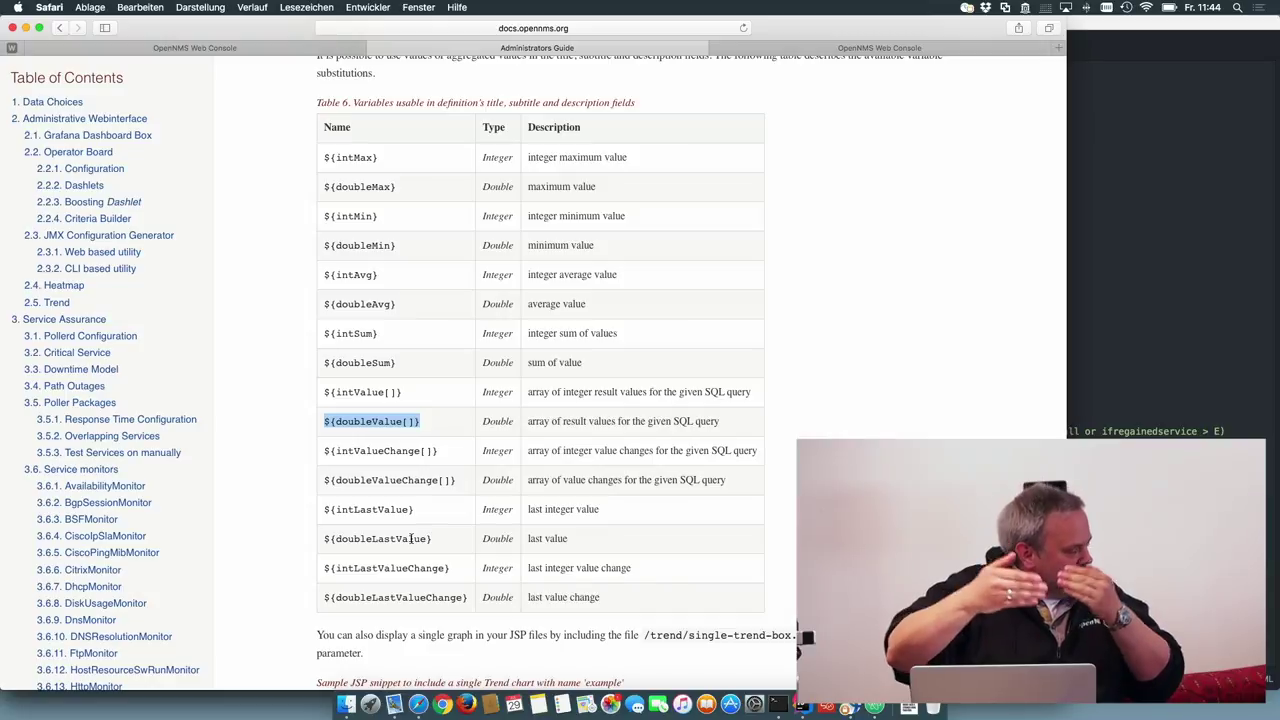
left_click(529, 613)
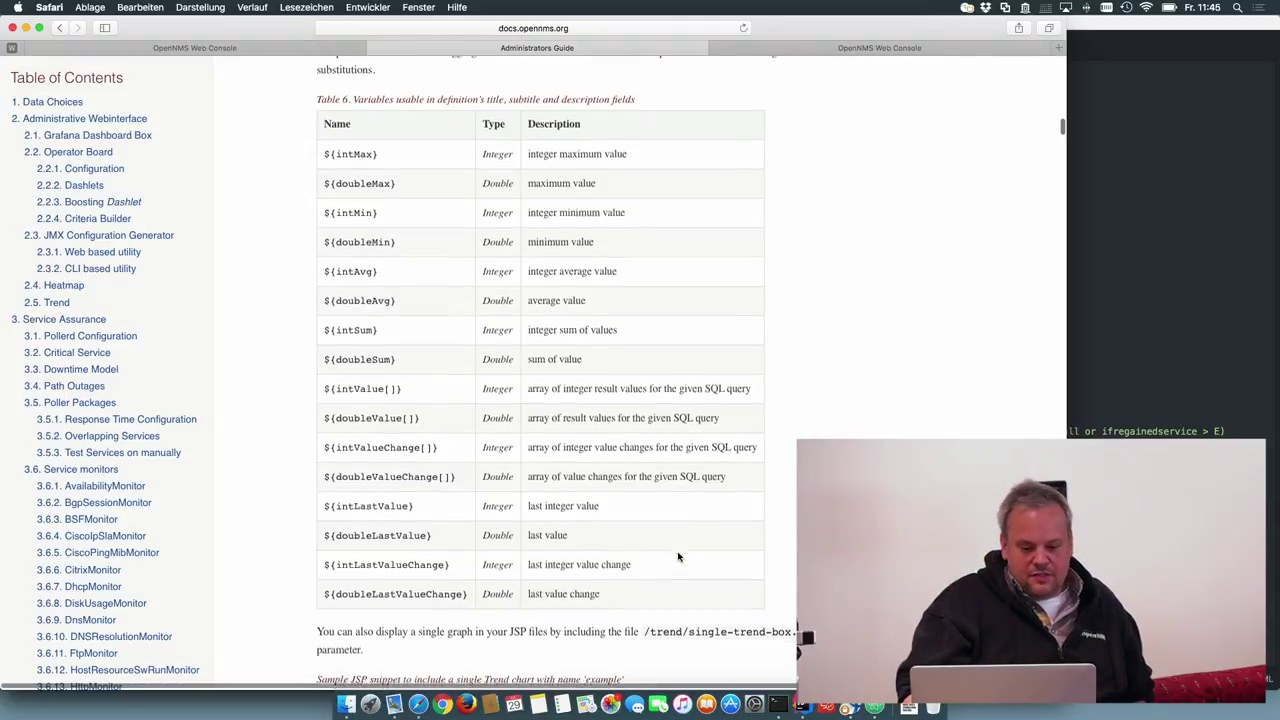
Look over the rest of the guide's Trend section and its sample definition, and return to the OpenNMS home page
scroll(678, 557, "down", 5)
scroll(678, 557, "down", 5)
scroll(678, 557, "up", 15)
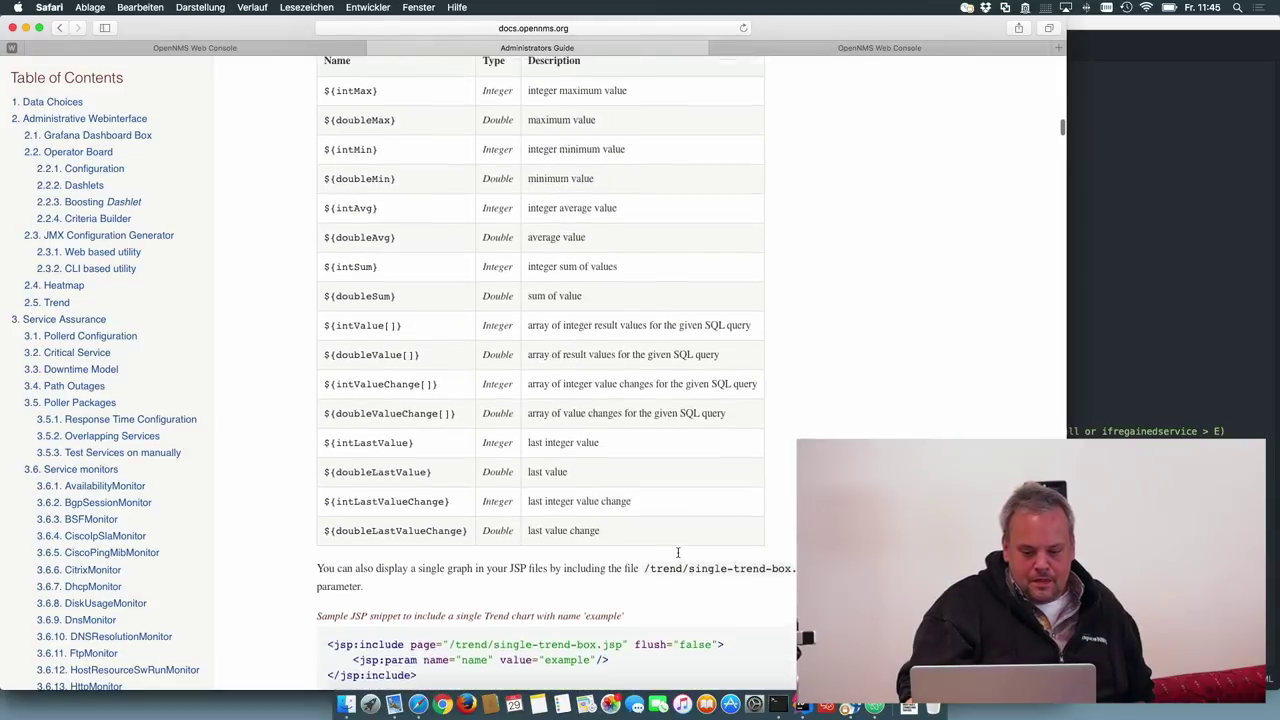
scroll(678, 557, "up", 5)
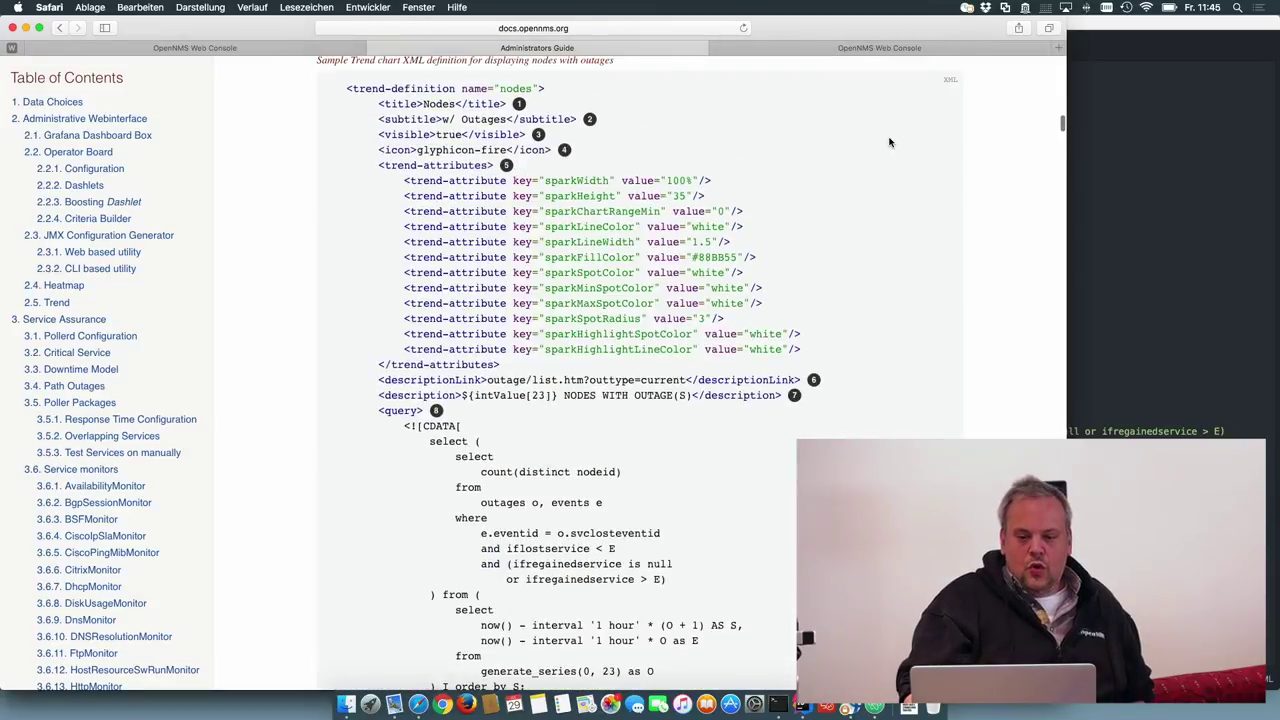
left_click(925, 47)
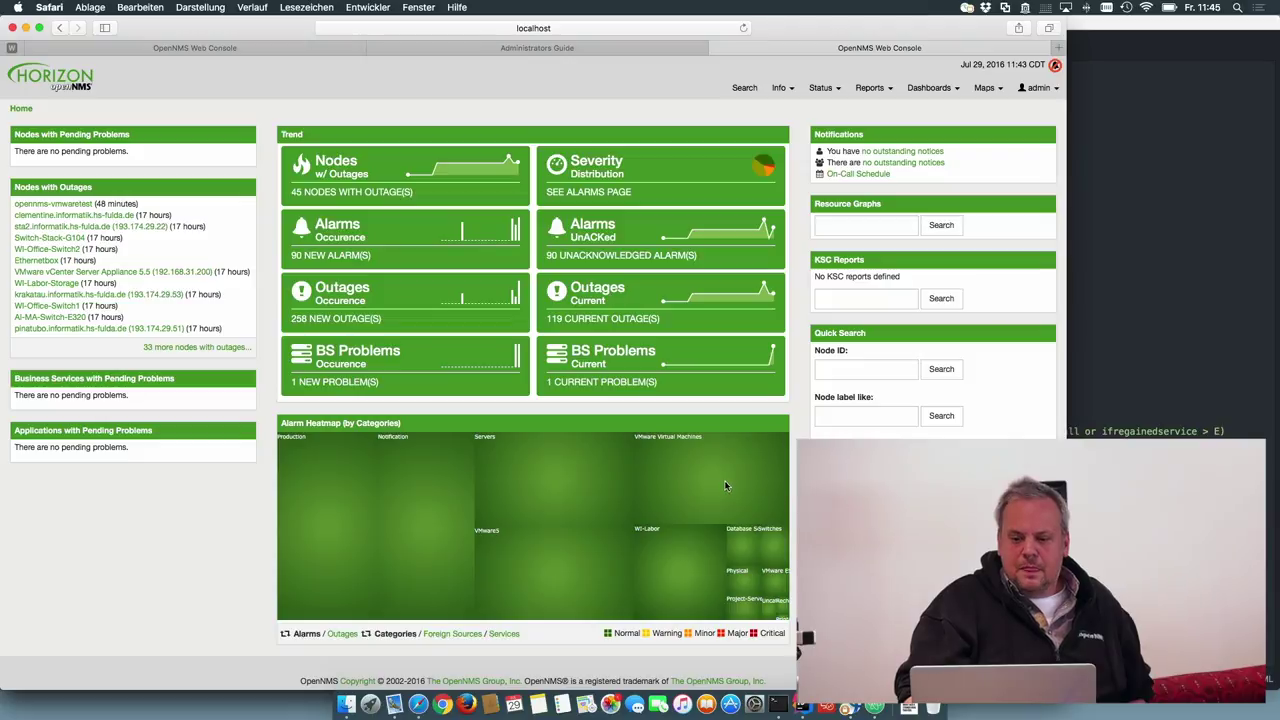